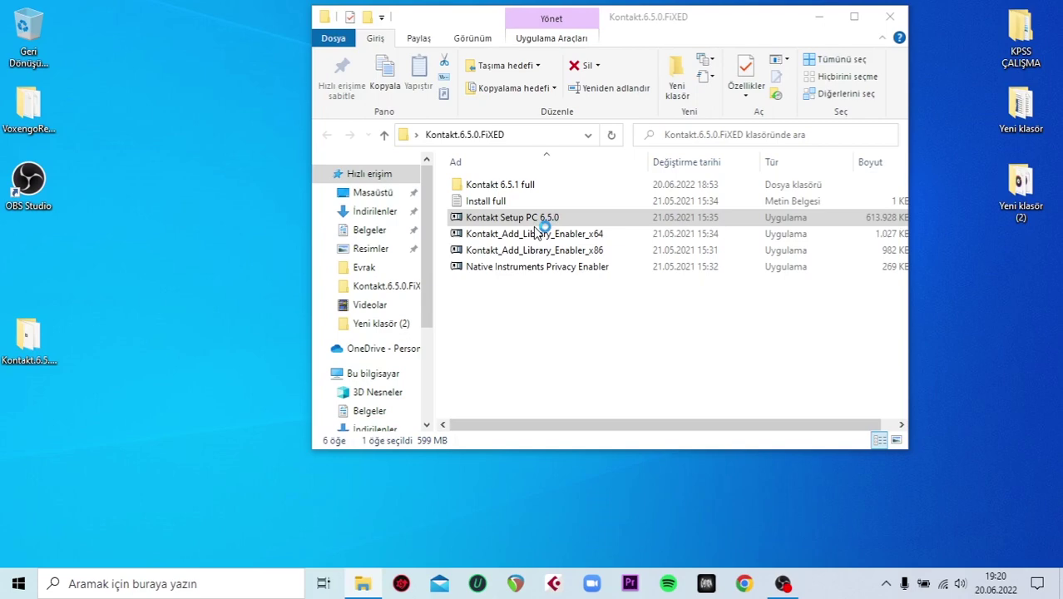
Start the Kontakt setup wizard, accept the license agreement and keep the default features selected.
{"action": "left_click", "coordinate": [361, 198]}
{"action": "left_click", "coordinate": [577, 432]}
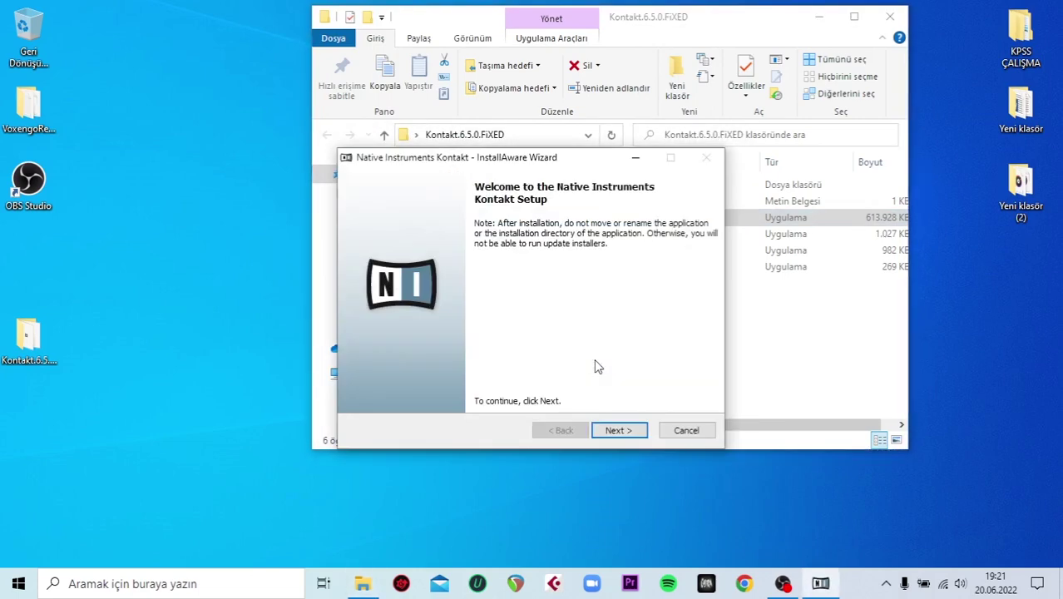
{"action": "left_click", "coordinate": [619, 430]}
{"action": "left_click", "coordinate": [617, 430]}
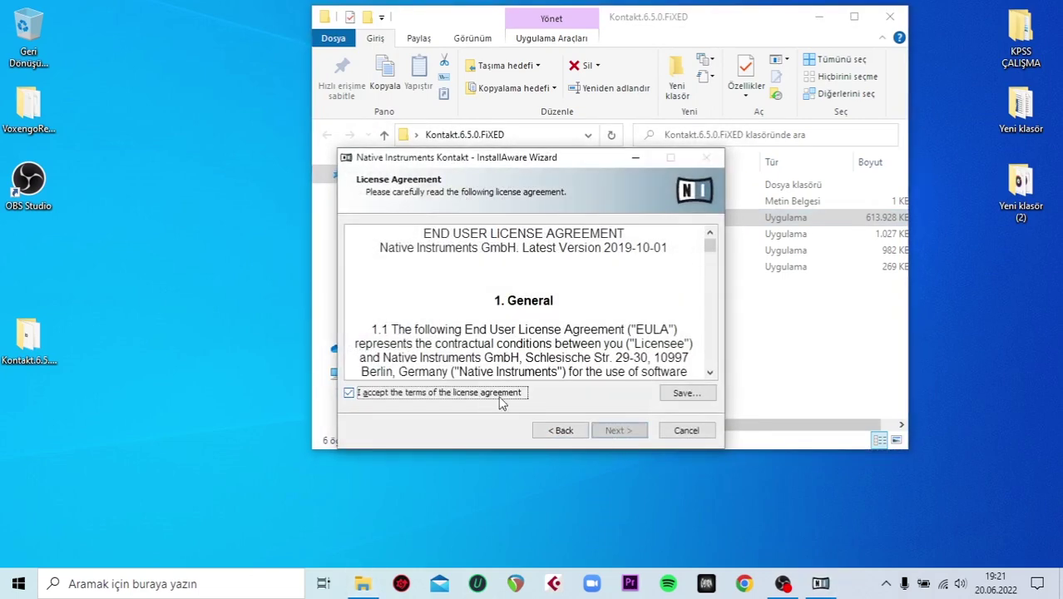
{"action": "left_click", "coordinate": [619, 429]}
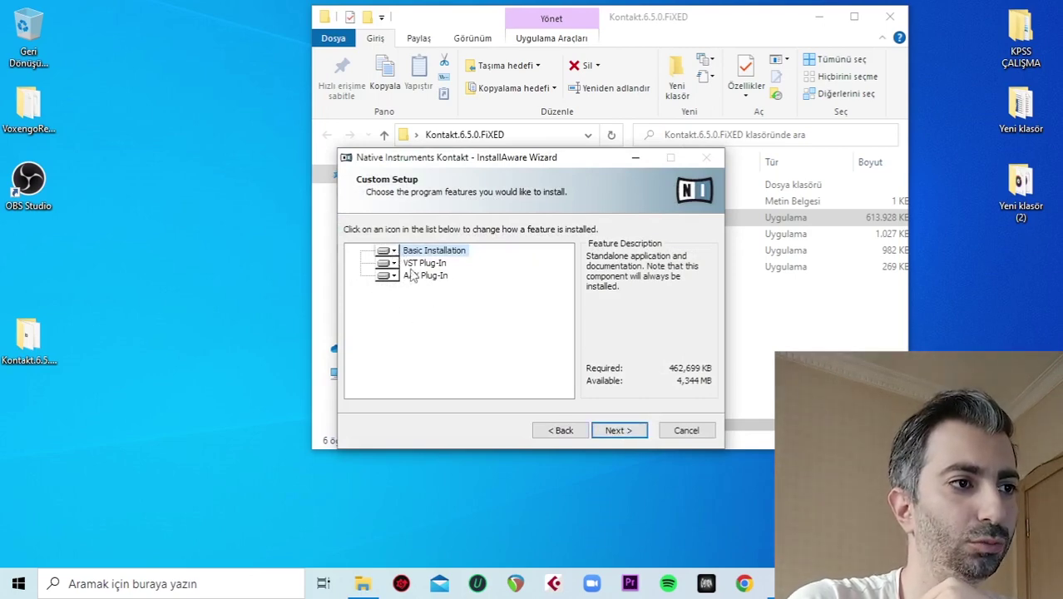
{"action": "left_click", "coordinate": [617, 429]}
Change the Kontakt application's destination folder to the Yeni Birim (F:) drive.
{"action": "left_click", "coordinate": [665, 245]}
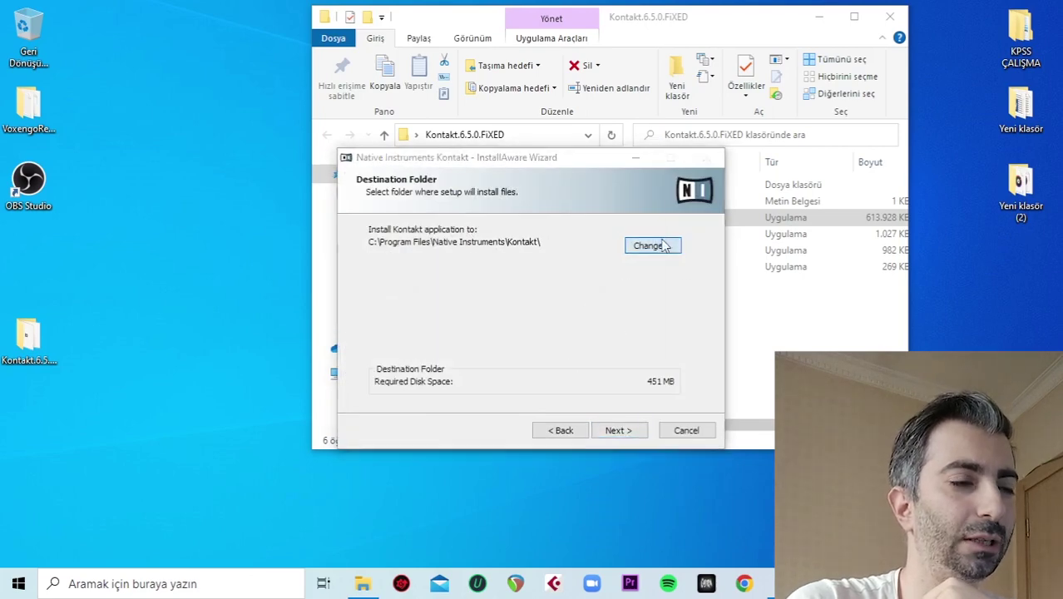
{"action": "scroll", "coordinate": [499, 283], "scroll_direction": "down", "scroll_amount": 1}
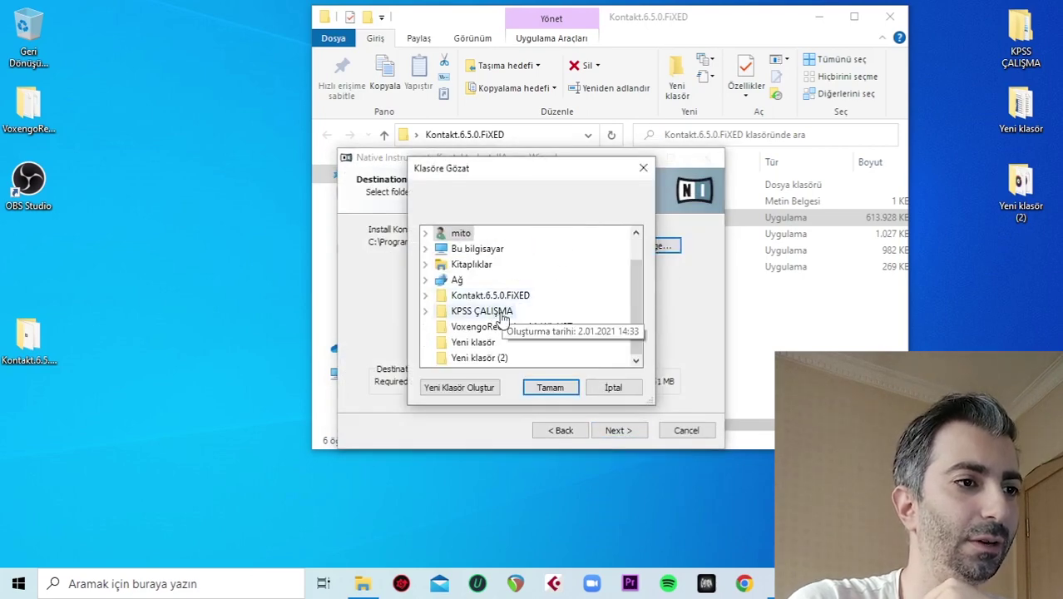
{"action": "scroll", "coordinate": [515, 322], "scroll_direction": "up", "scroll_amount": 1}
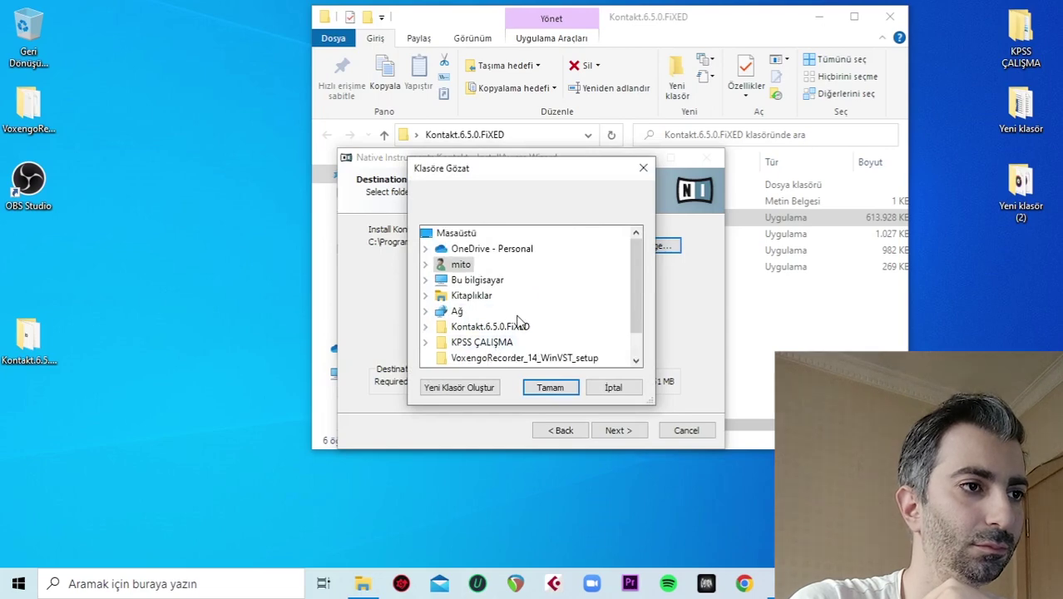
{"action": "left_click", "coordinate": [425, 249]}
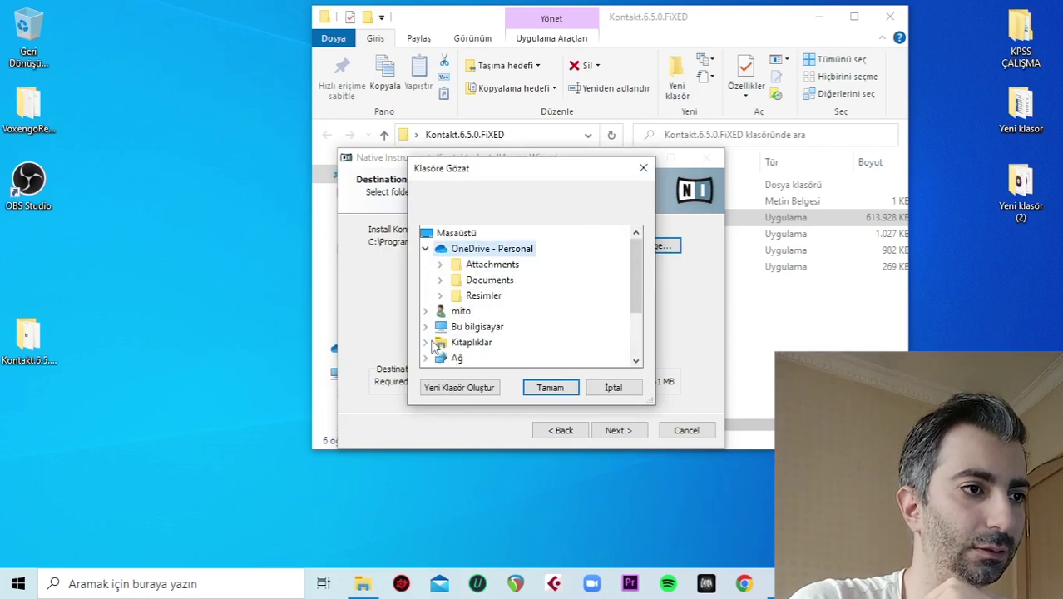
{"action": "double_click", "coordinate": [507, 323]}
{"action": "scroll", "coordinate": [509, 312], "scroll_direction": "down", "scroll_amount": 1}
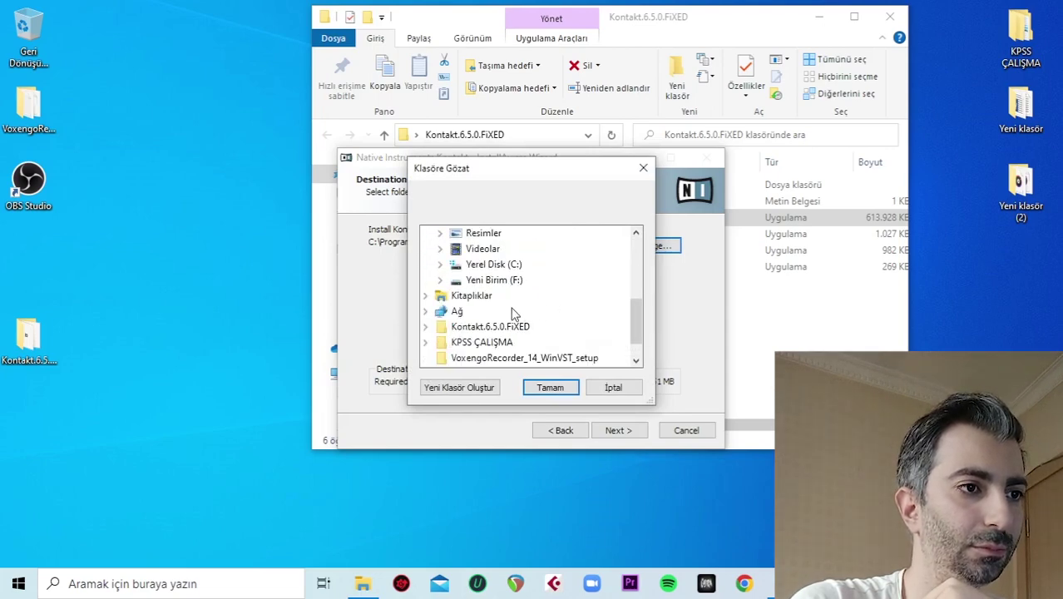
{"action": "double_click", "coordinate": [494, 280]}
{"action": "left_click", "coordinate": [557, 389]}
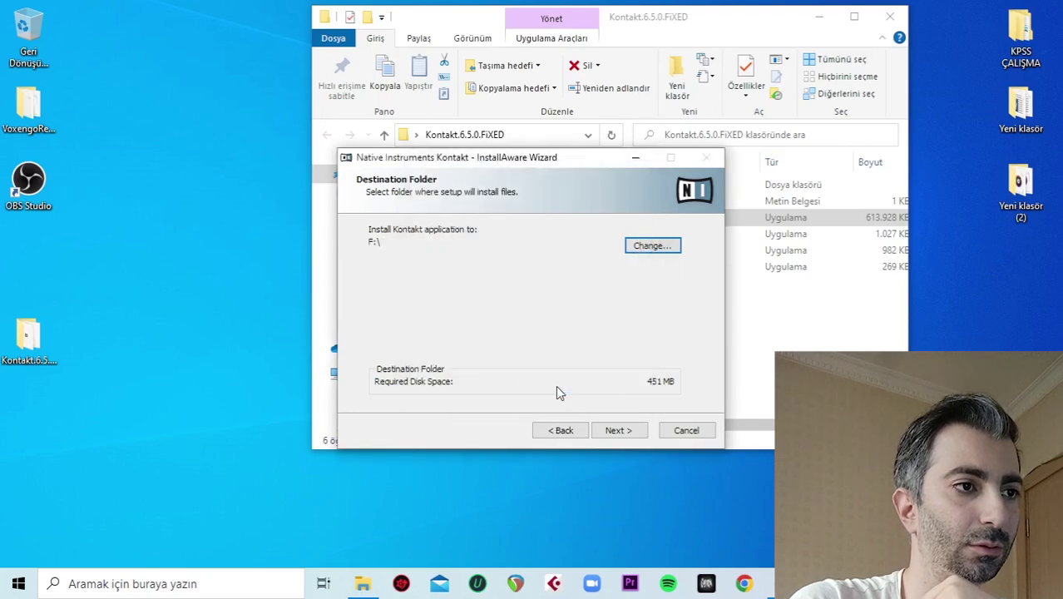
Keep the default VST plug-in folders and run the Kontakt installation through to the end of the wizard.
{"action": "left_click", "coordinate": [615, 430]}
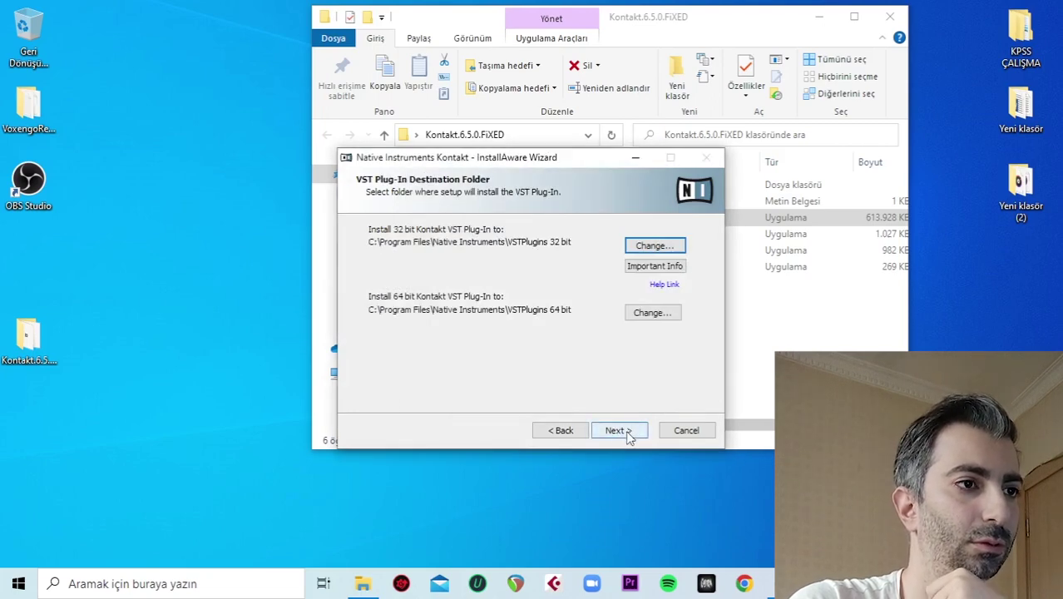
{"action": "left_click", "coordinate": [625, 434]}
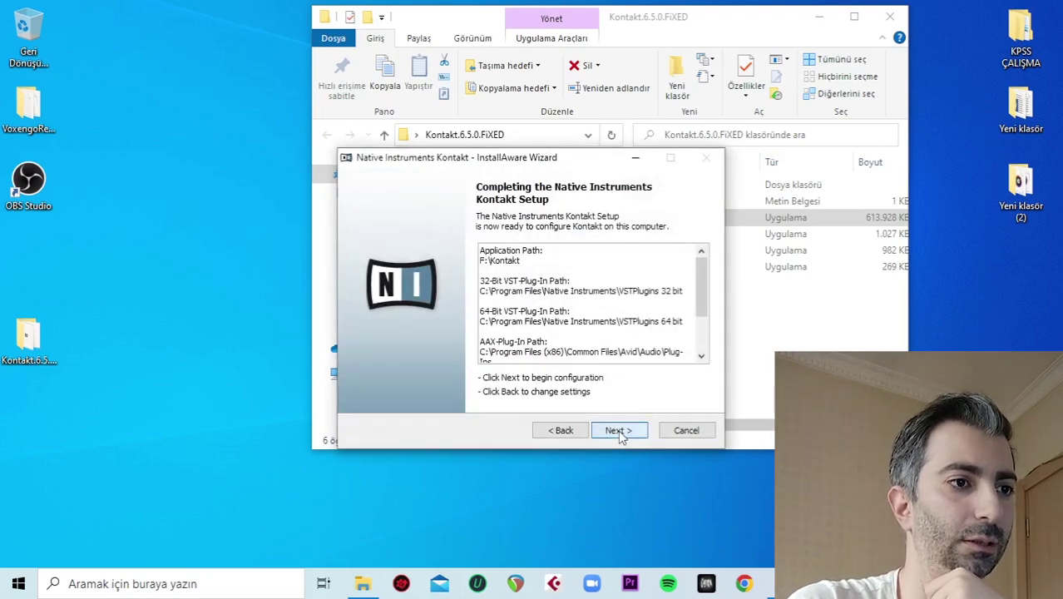
{"action": "left_click", "coordinate": [626, 434]}
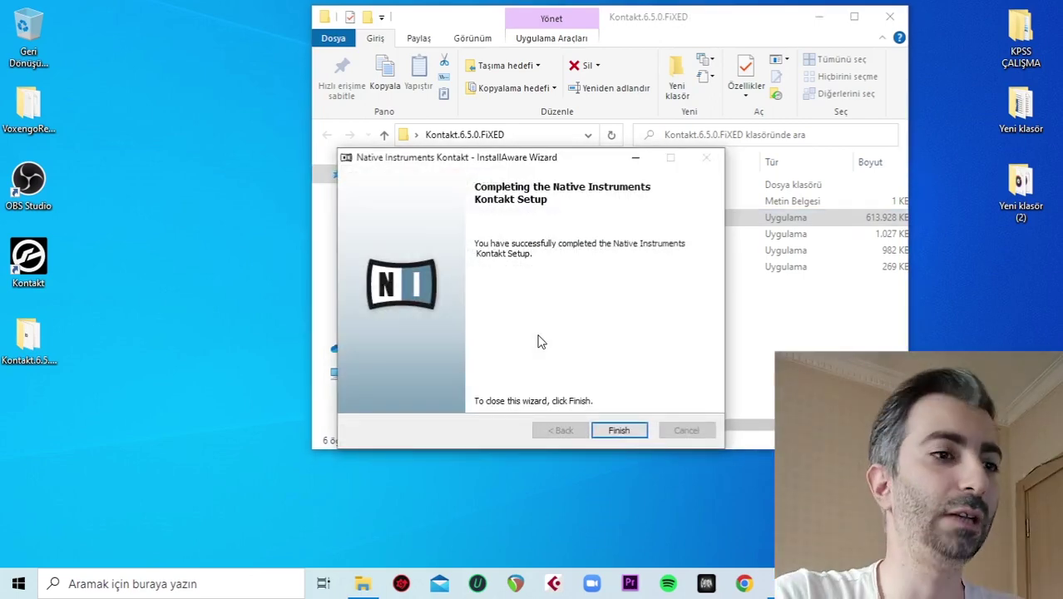
{"action": "left_click", "coordinate": [618, 430]}
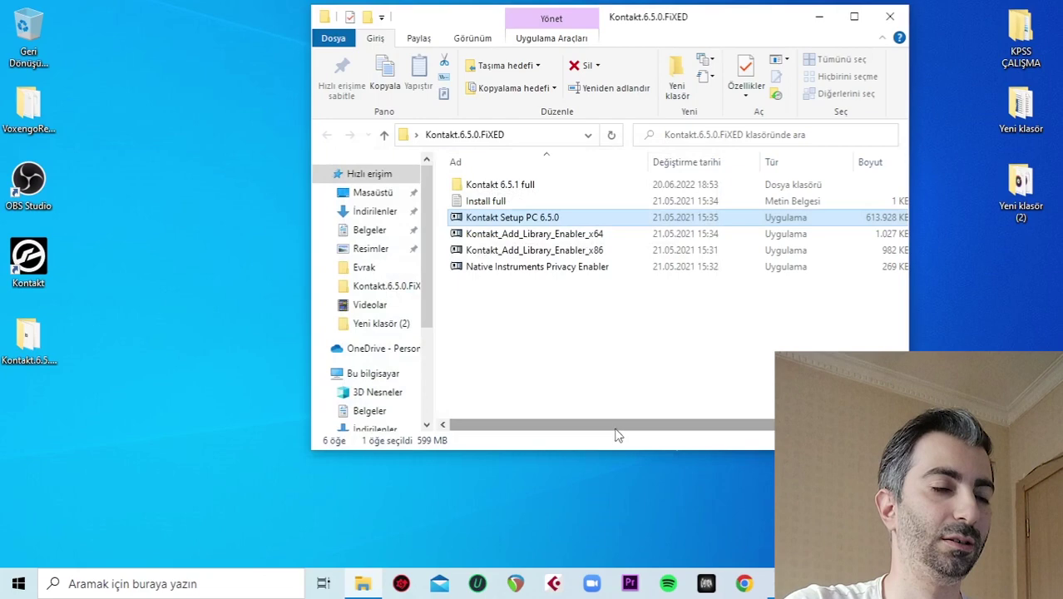
Launch Kontakt from the desktop to examine its library list, and close it again.
{"action": "left_click", "coordinate": [563, 355]}
{"action": "left_click", "coordinate": [108, 327]}
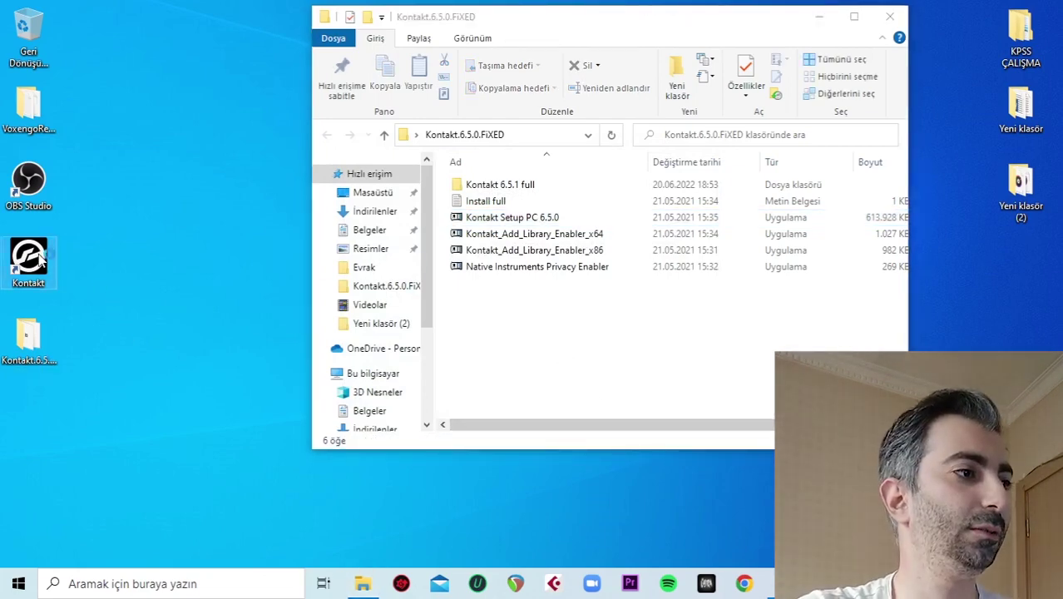
{"action": "double_click", "coordinate": [40, 259]}
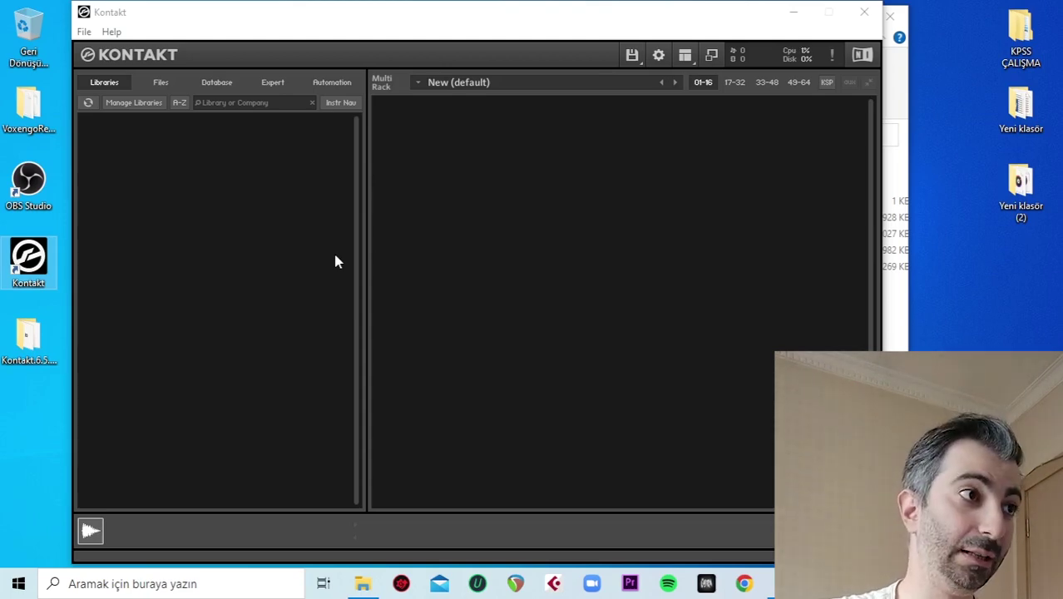
{"action": "left_click_drag", "start_coordinate": [276, 15], "coordinate": [351, 20]}
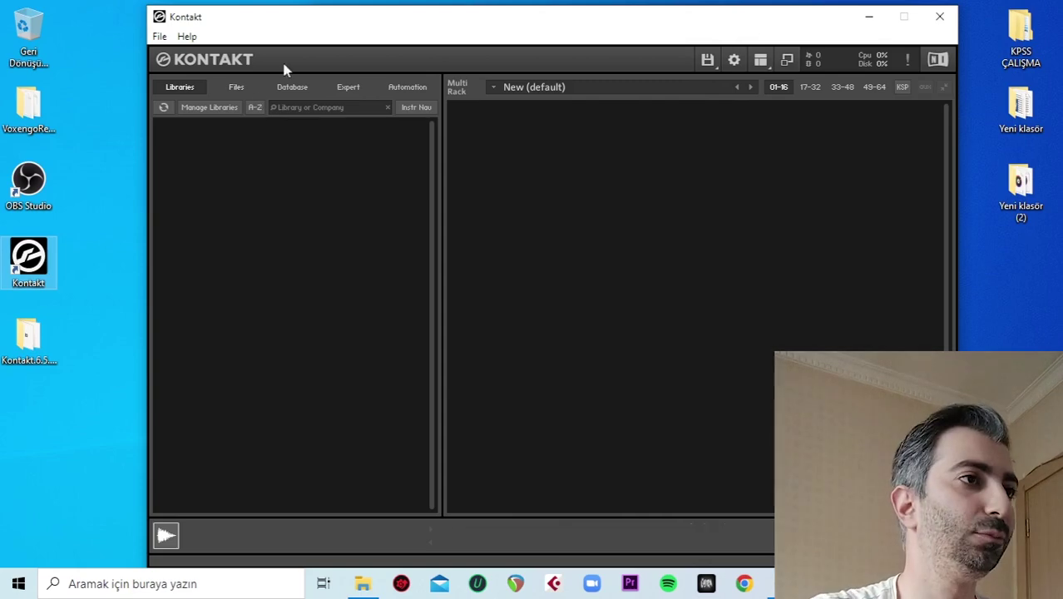
{"action": "left_click_drag", "start_coordinate": [368, 11], "coordinate": [325, 9]}
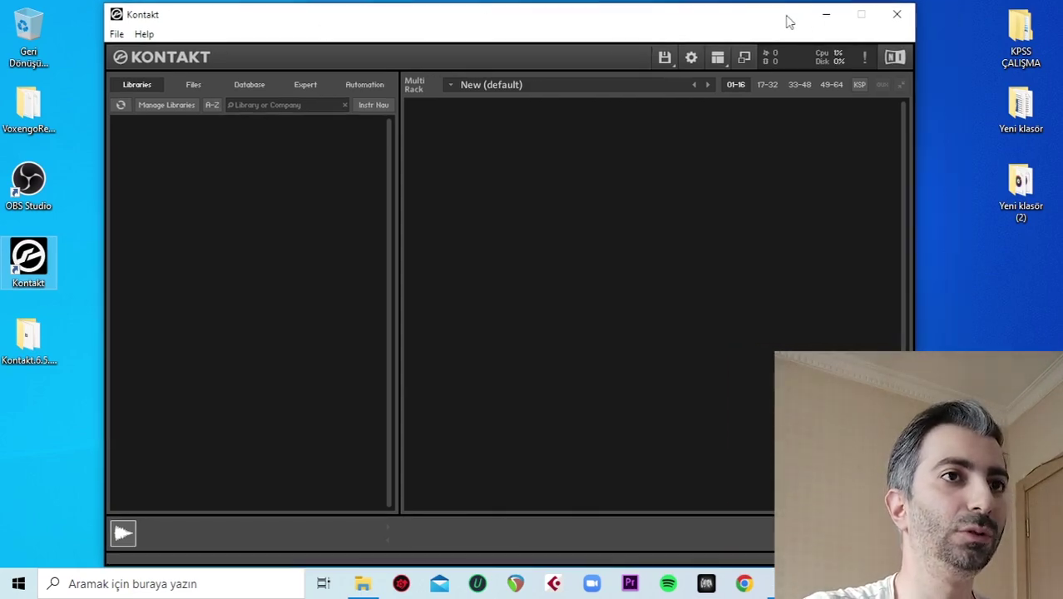
{"action": "left_click", "coordinate": [895, 17]}
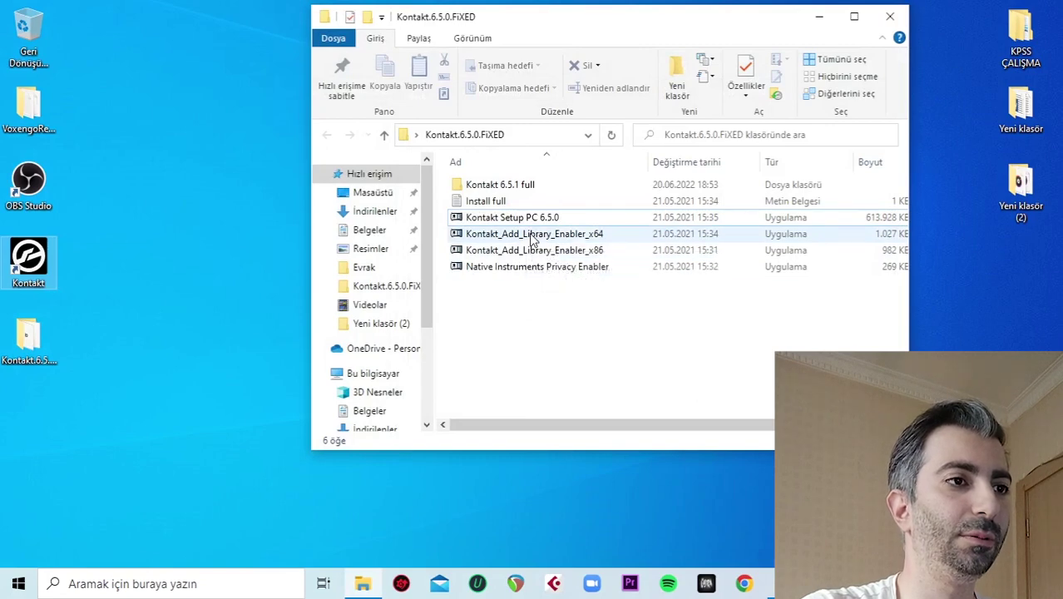
Move Kontakt_Add_Library_Enabler_x64 to the desktop and run it, allowing it past the SmartScreen warning.
{"action": "left_click_drag", "start_coordinate": [528, 236], "coordinate": [115, 262]}
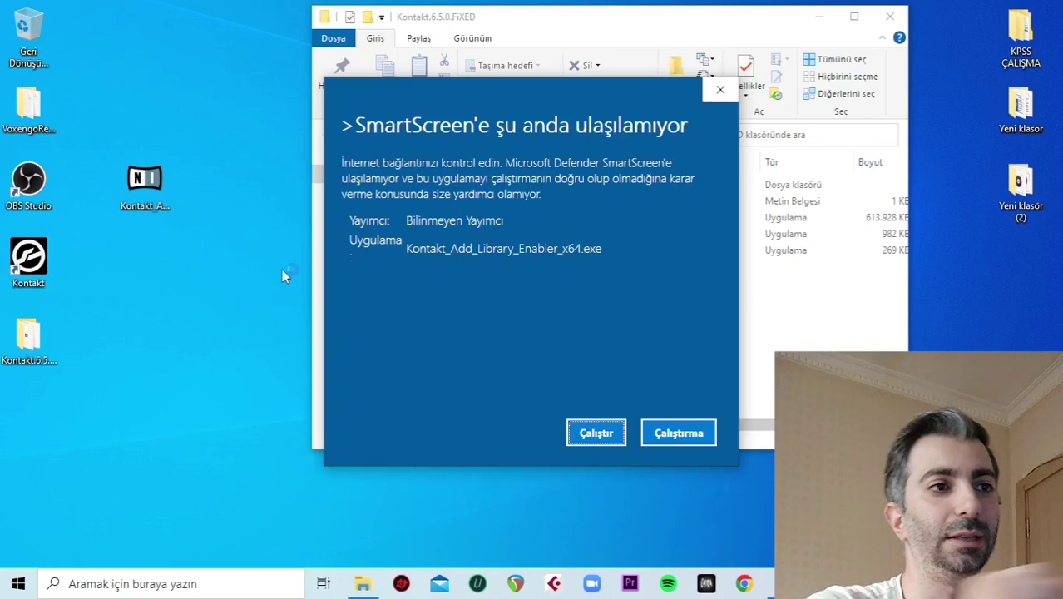
{"action": "left_click", "coordinate": [587, 432]}
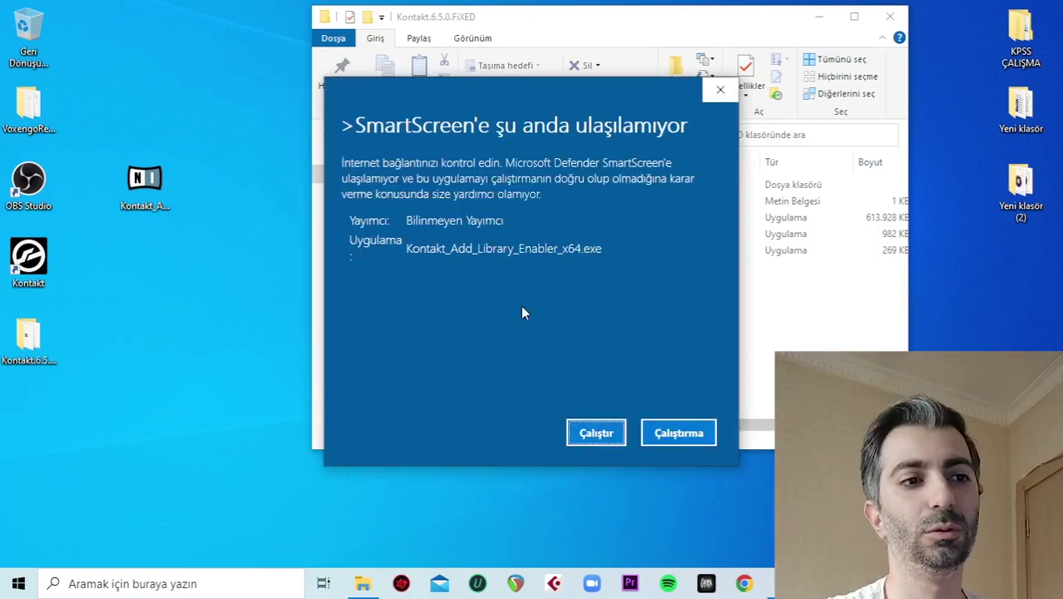
{"action": "left_click", "coordinate": [596, 434]}
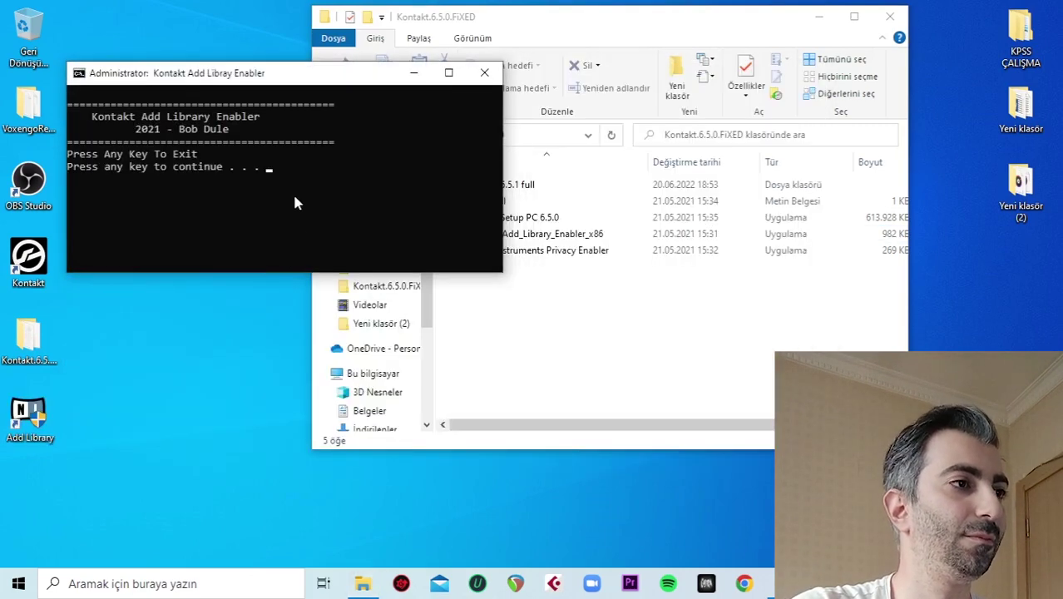
{"action": "key", "text": "Return"}
{"action": "left_click", "coordinate": [251, 322]}
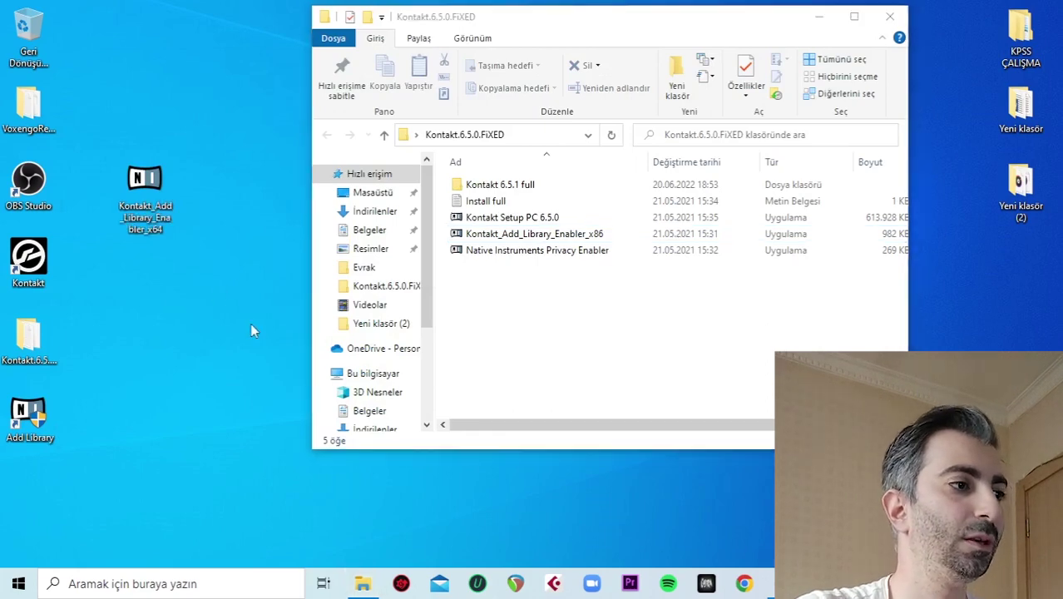
Open Add Library from the desktop and browse to the Programlar folder on the Yeni Birim (F:) drive.
{"action": "left_click", "coordinate": [35, 411]}
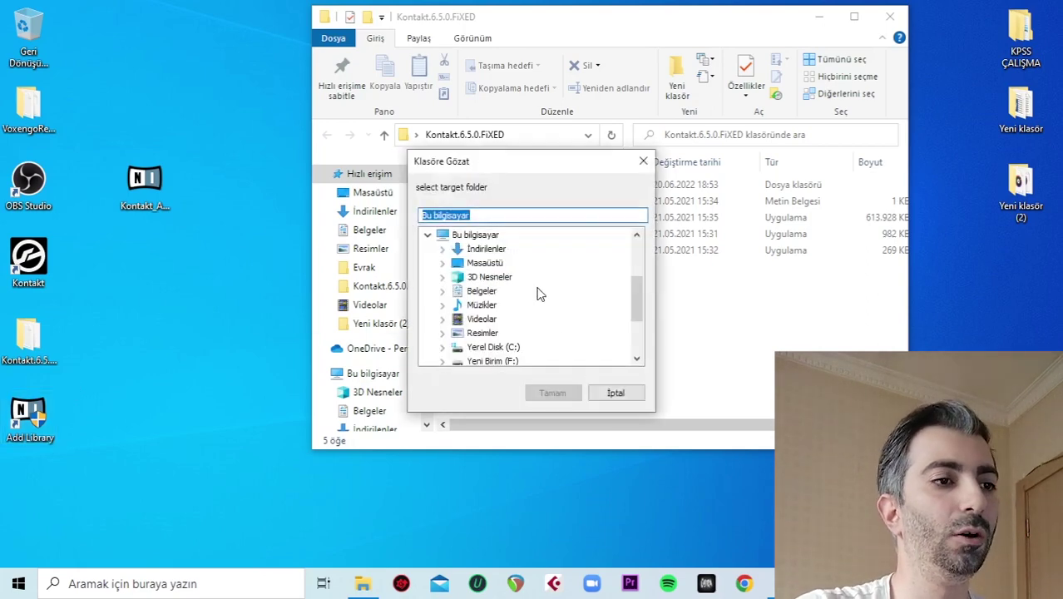
{"action": "scroll", "coordinate": [537, 292], "scroll_direction": "down", "scroll_amount": 1}
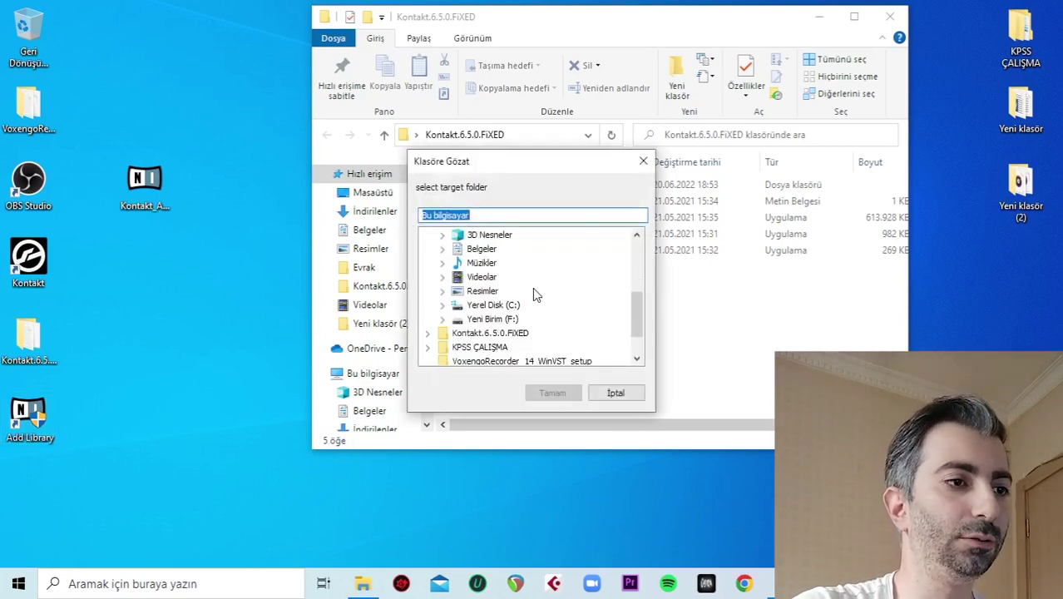
{"action": "left_click", "coordinate": [483, 320]}
{"action": "left_click", "coordinate": [442, 319]}
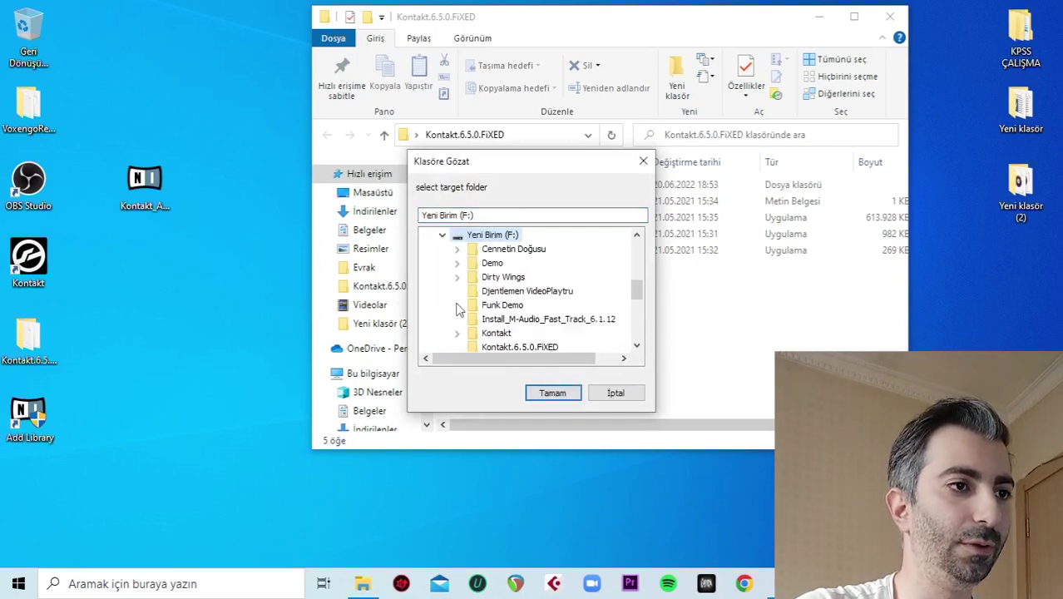
{"action": "scroll", "coordinate": [560, 288], "scroll_direction": "down", "scroll_amount": 2}
{"action": "left_click", "coordinate": [497, 319]}
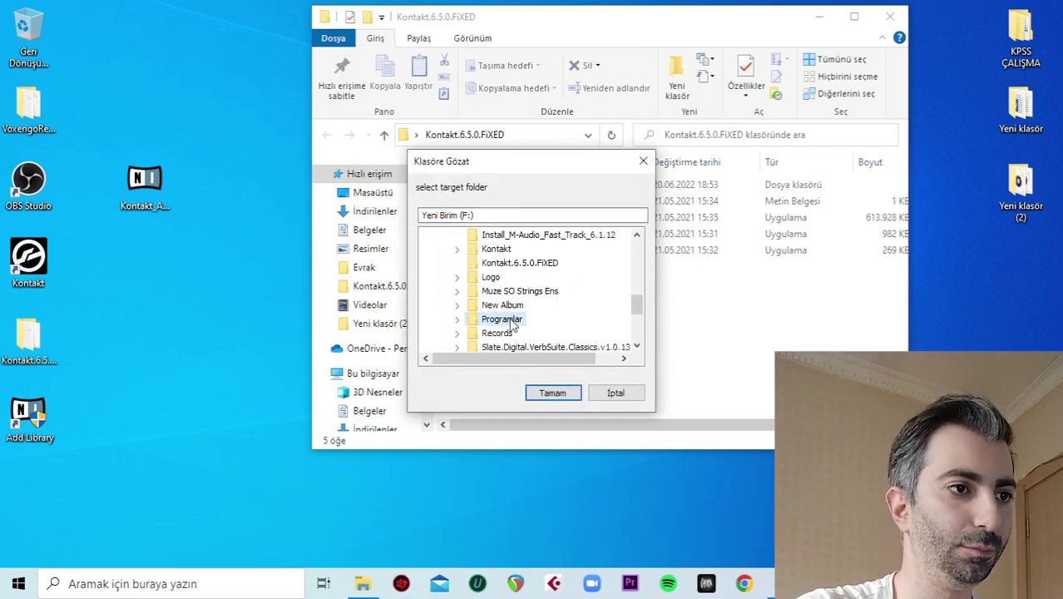
{"action": "left_click", "coordinate": [456, 319]}
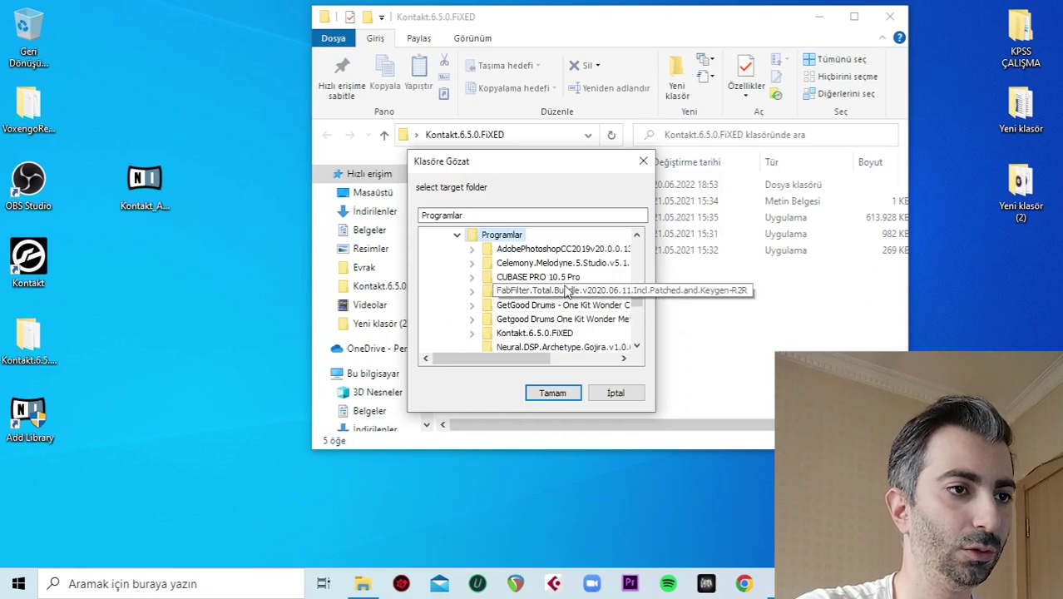
Register the Getgood Drums One Kit Wonder Metal KONTAKT folder as a Kontakt library and close the assistant.
{"action": "left_click_drag", "start_coordinate": [524, 360], "coordinate": [531, 360]}
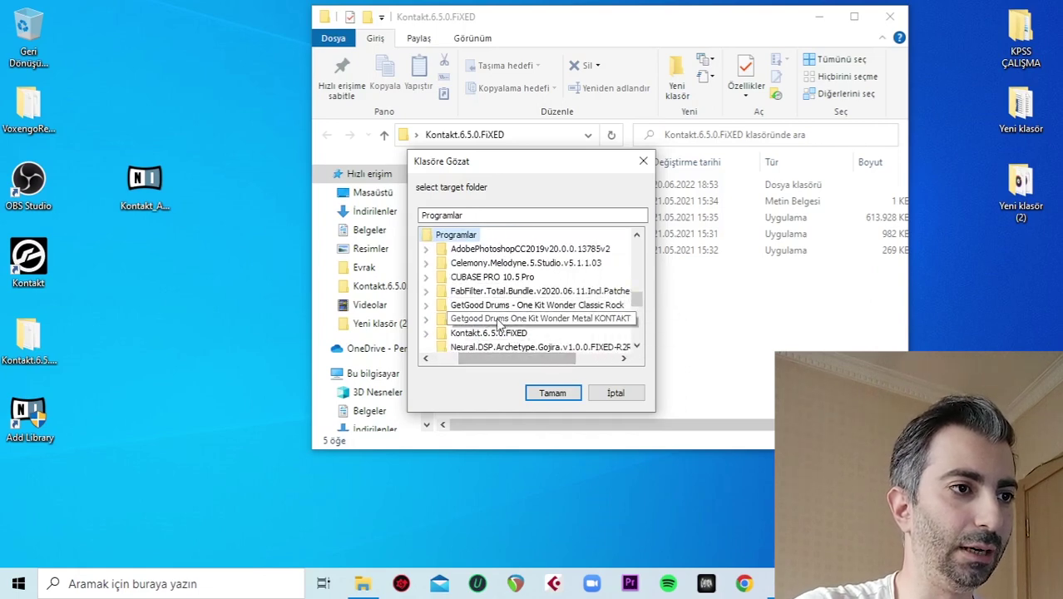
{"action": "left_click", "coordinate": [549, 318]}
{"action": "left_click", "coordinate": [426, 320]}
{"action": "left_click", "coordinate": [441, 306]}
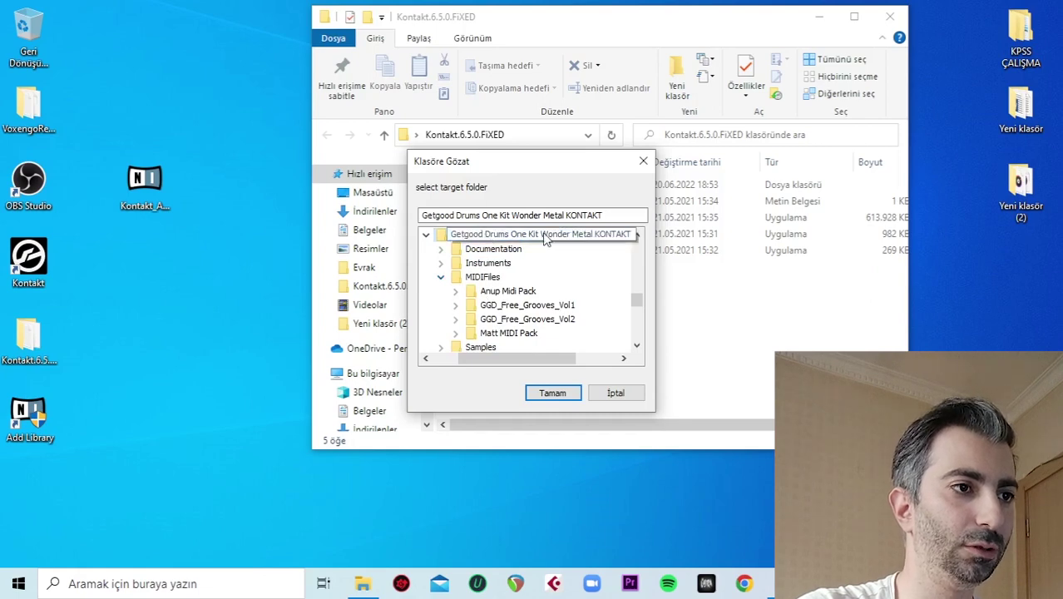
{"action": "left_click", "coordinate": [440, 278]}
{"action": "scroll", "coordinate": [450, 280], "scroll_direction": "up", "scroll_amount": 1}
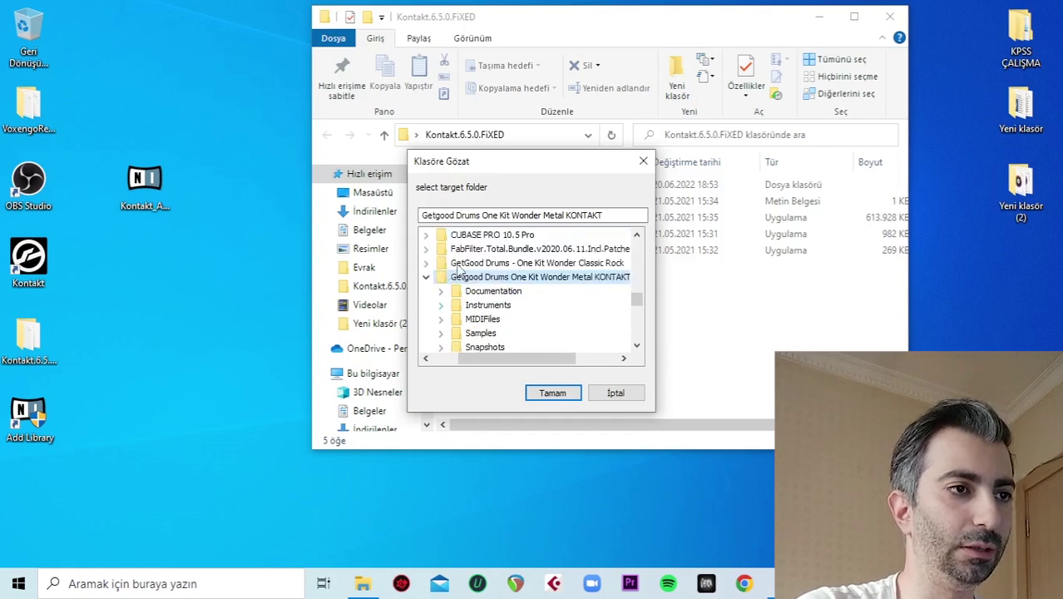
{"action": "left_click", "coordinate": [499, 279]}
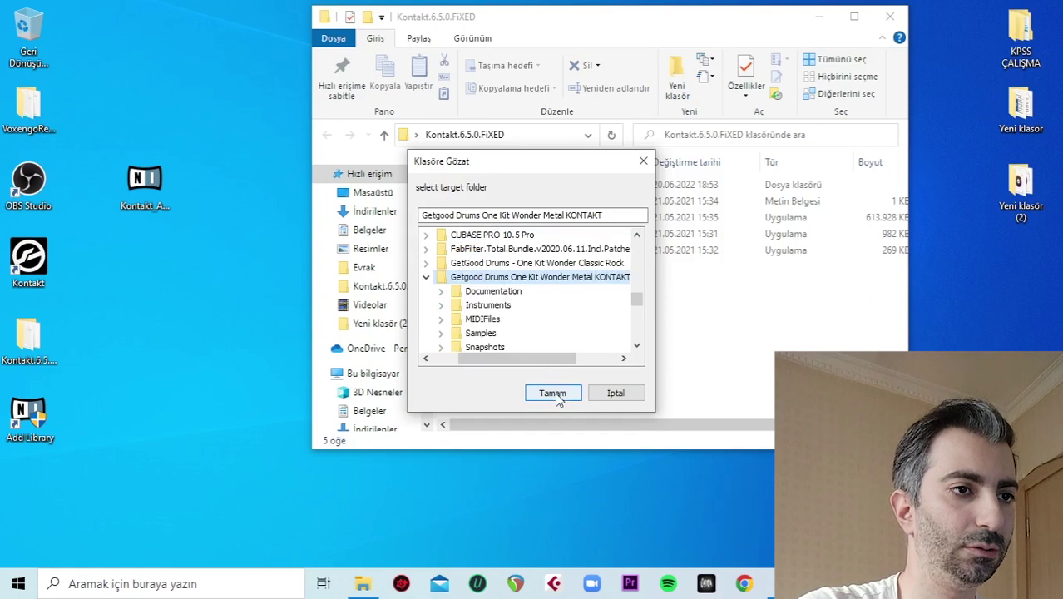
{"action": "left_click", "coordinate": [552, 393]}
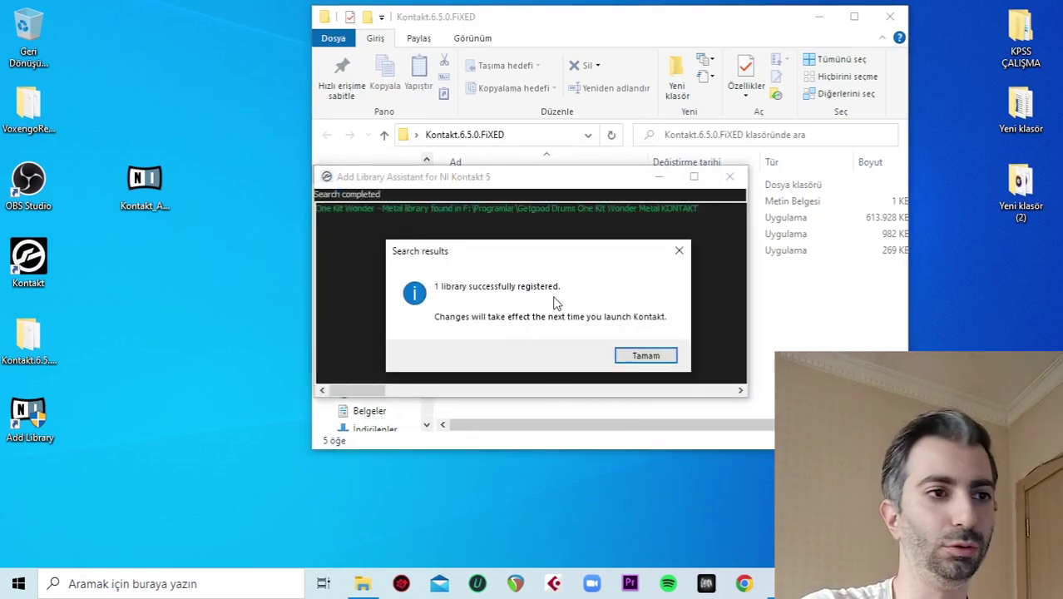
{"action": "left_click", "coordinate": [639, 358]}
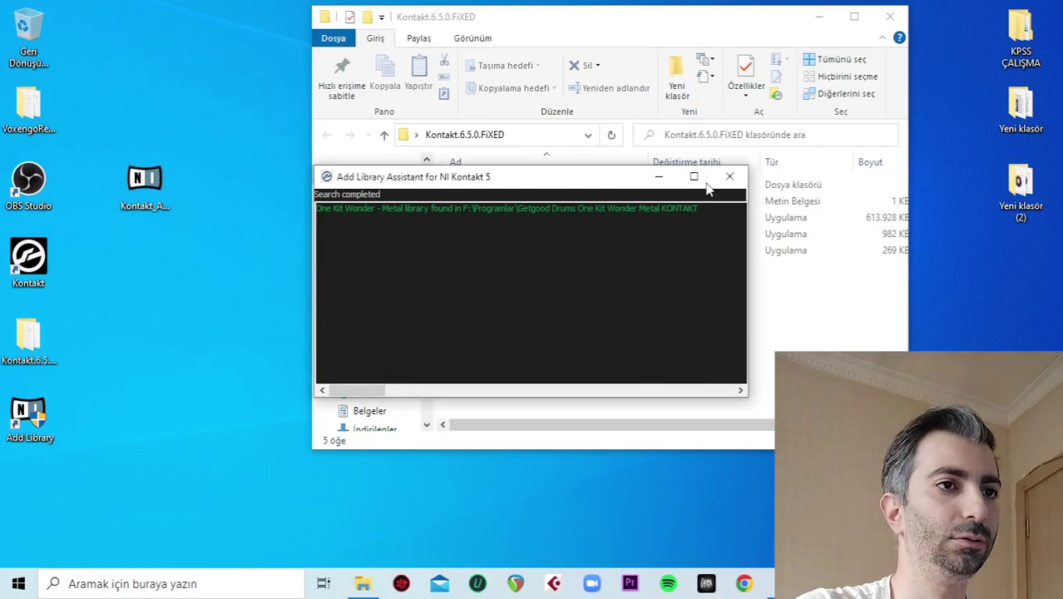
{"action": "left_click", "coordinate": [729, 176]}
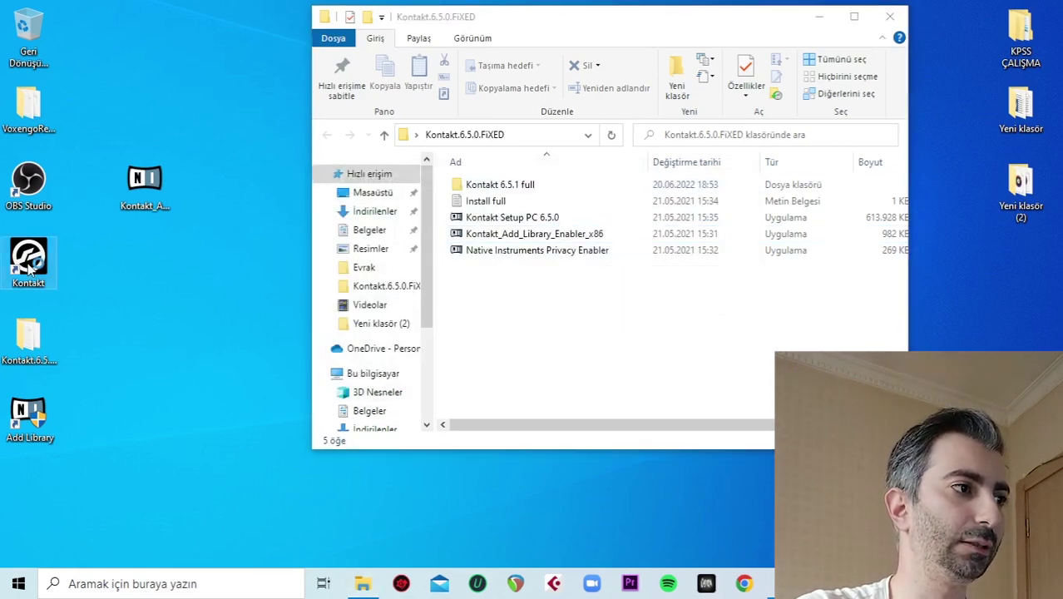
Launch Kontakt and load the One Kit Wonder - Metal.nki instrument from its library, bringing the drum kit into view.
{"action": "double_click", "coordinate": [29, 265]}
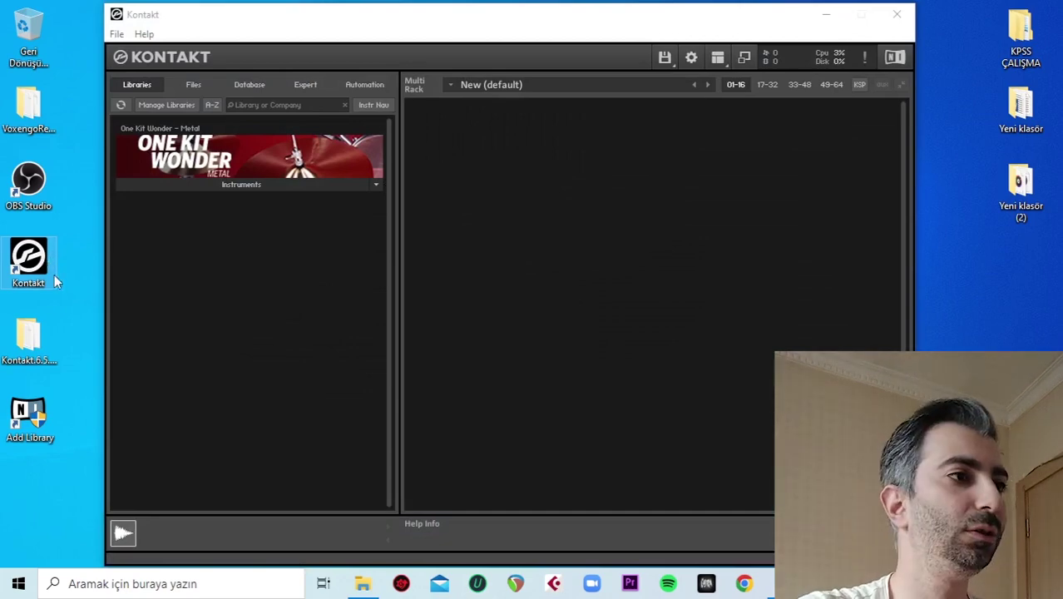
{"action": "left_click", "coordinate": [339, 184]}
{"action": "left_click", "coordinate": [207, 210]}
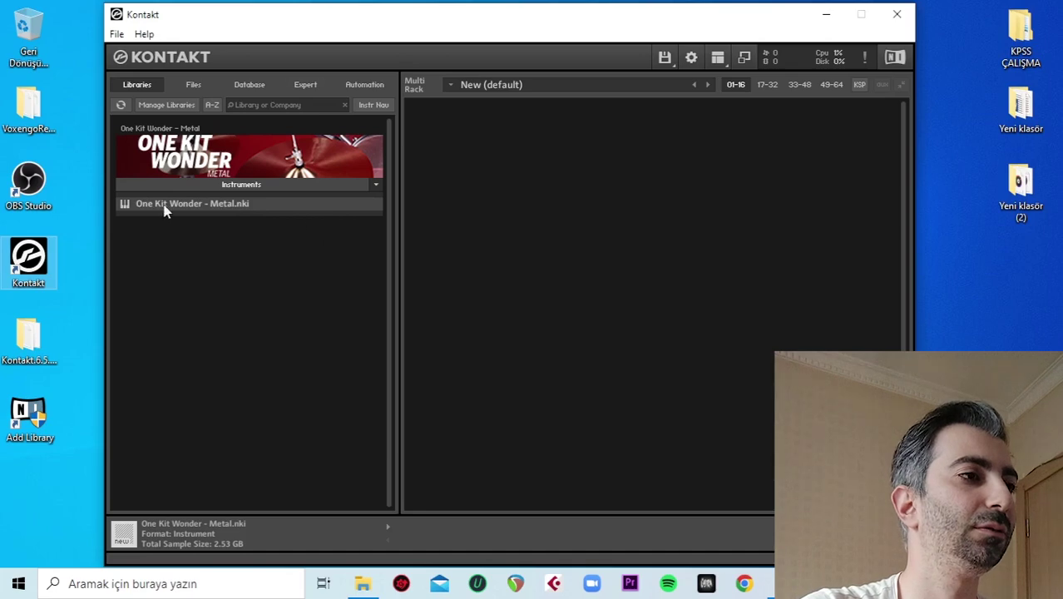
{"action": "double_click", "coordinate": [164, 208]}
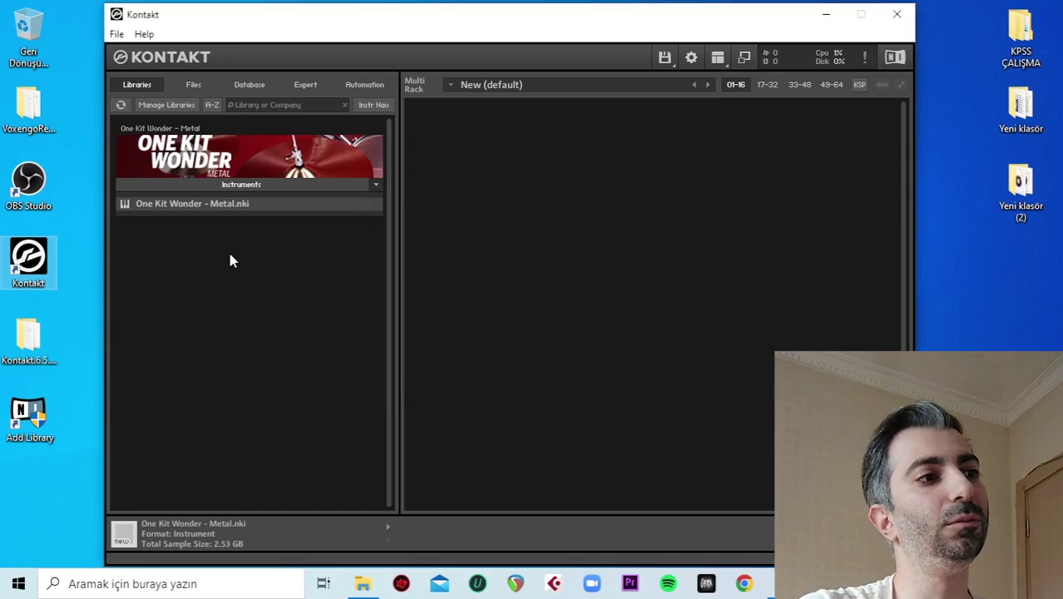
{"action": "double_click", "coordinate": [238, 208]}
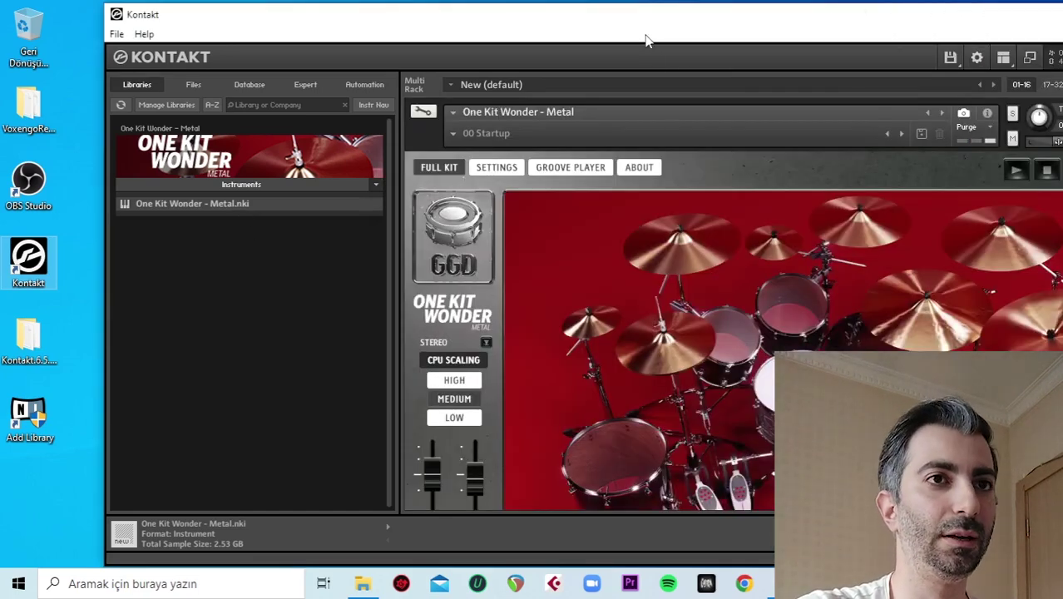
{"action": "left_click_drag", "start_coordinate": [646, 25], "coordinate": [453, 14]}
{"action": "scroll", "coordinate": [620, 237], "scroll_direction": "down", "scroll_amount": 1}
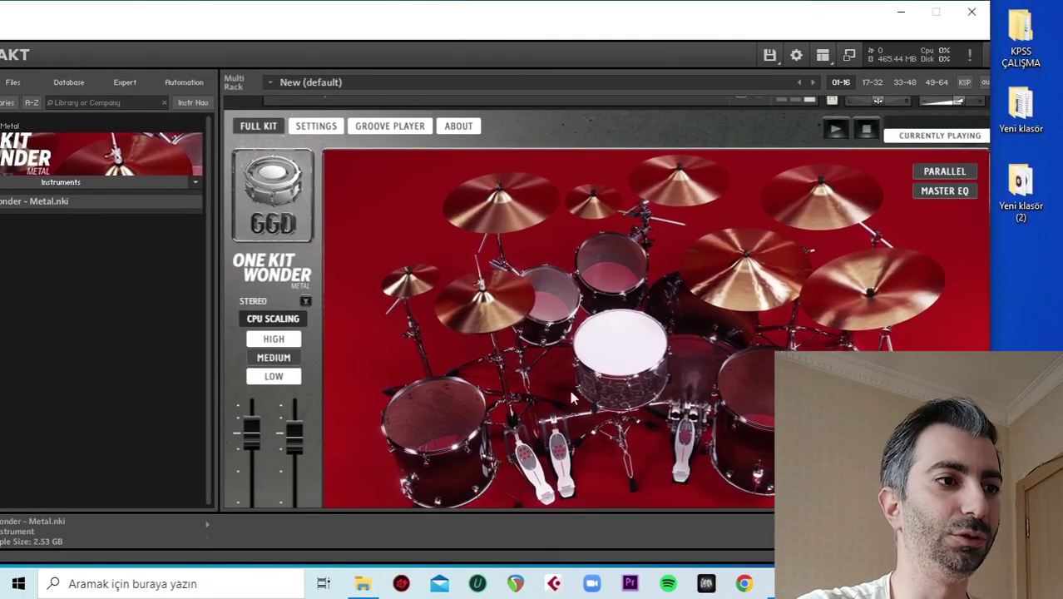